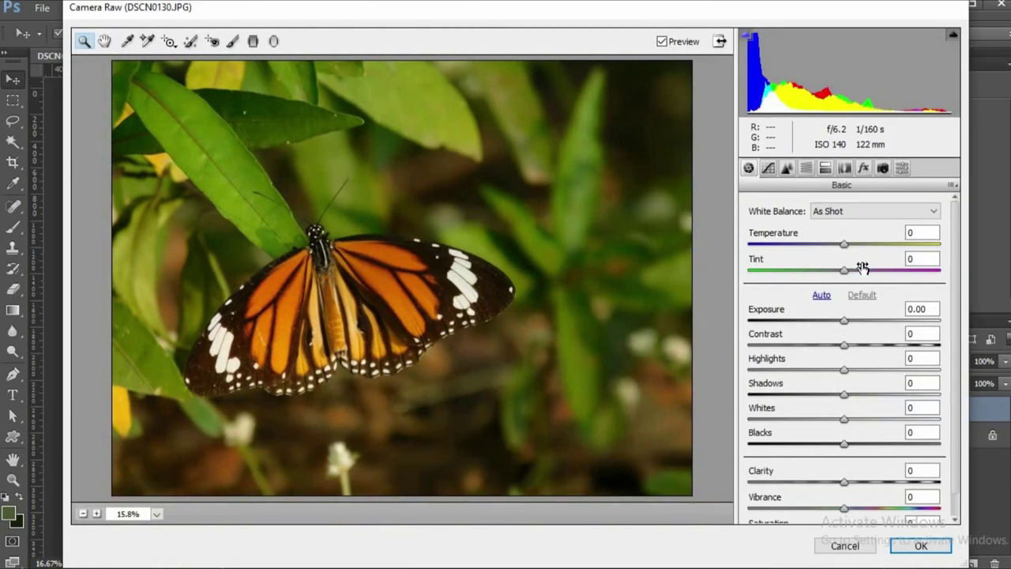
# - Turn on the lens correction for the orange butterfly photo and set Temperature to -3 and Tint to +18
pyautogui.click(846, 169)
pyautogui.click(819, 230)
pyautogui.click(748, 167)
pyautogui.moveTo(845, 270); pyautogui.dragTo(842, 246)
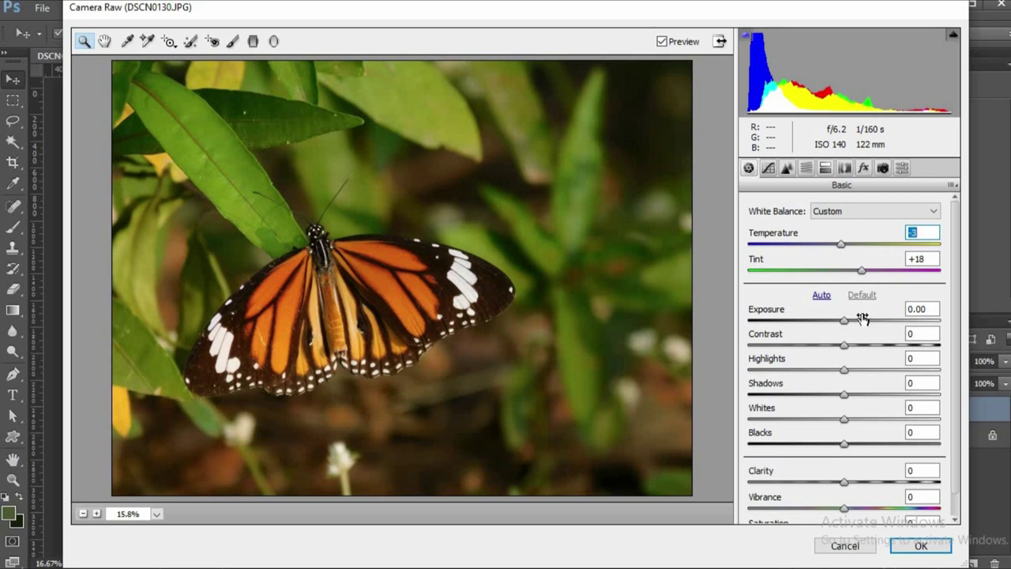
# - Set Contrast to +22, Highlights -24, Shadows +46, Whites -13, Blacks +23, Clarity +23, Vibrance +10 and Saturation -3
pyautogui.moveTo(843, 345); pyautogui.dragTo(868, 347)
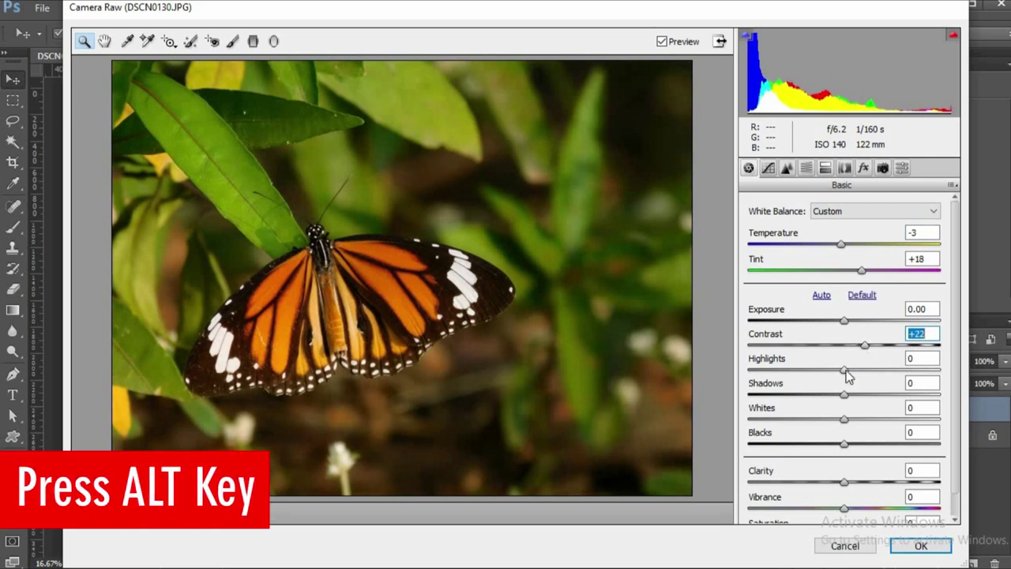
pyautogui.moveTo(845, 369); pyautogui.dragTo(854, 484)
pyautogui.moveTo(844, 509); pyautogui.dragTo(840, 513)
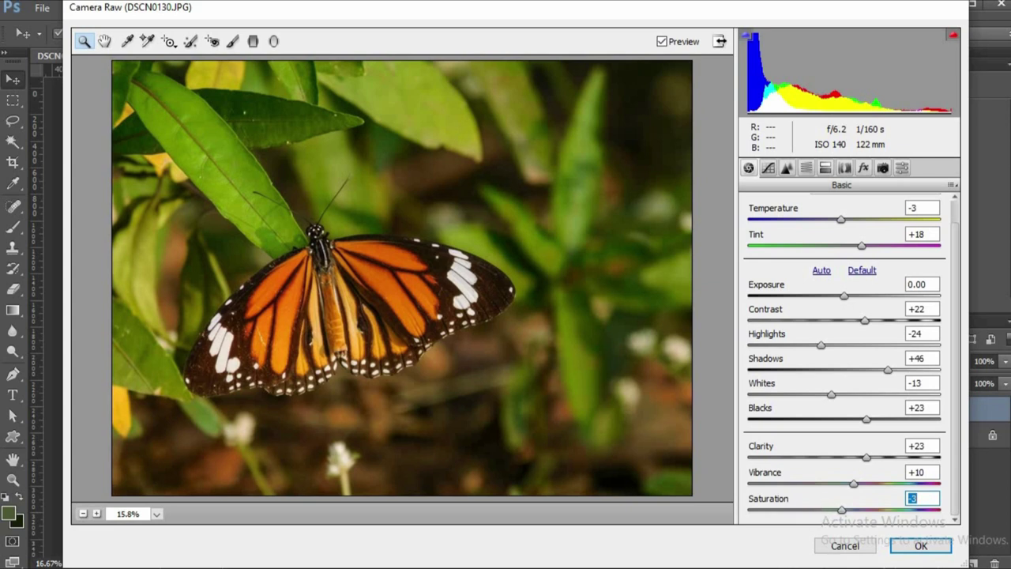
# - Shape the RGB point curve with white point 233/255, a highlight point and shadow point 88/85, nudge the black point inward, and apply the adjustments
pyautogui.click(768, 168)
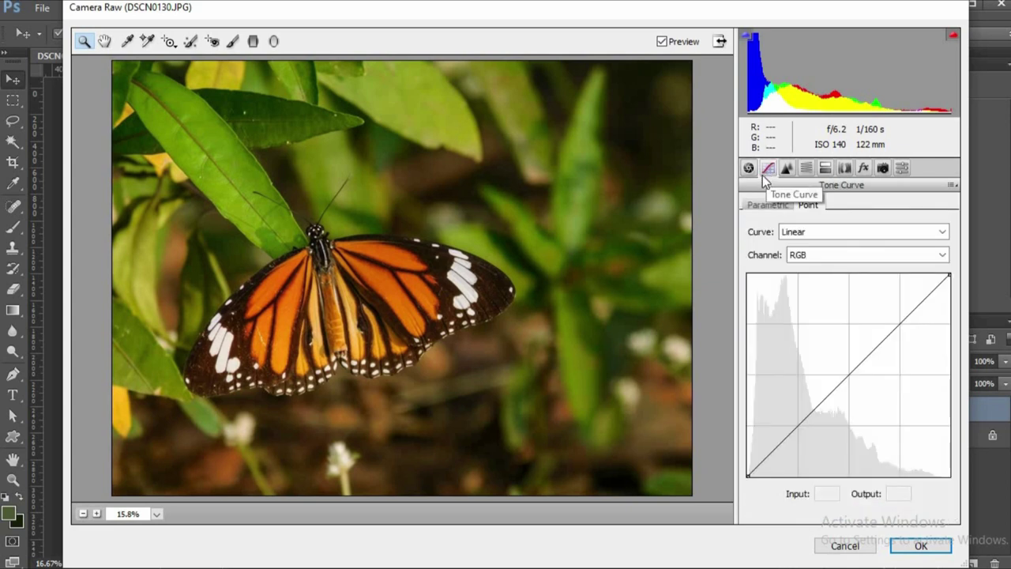
pyautogui.moveTo(748, 478); pyautogui.dragTo(749, 481)
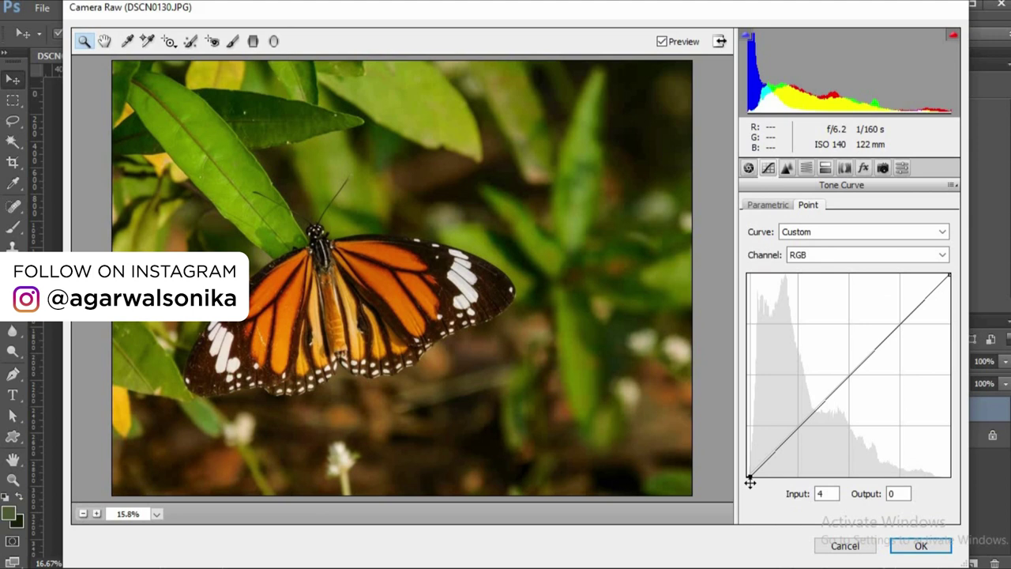
pyautogui.moveTo(949, 274); pyautogui.dragTo(932, 273)
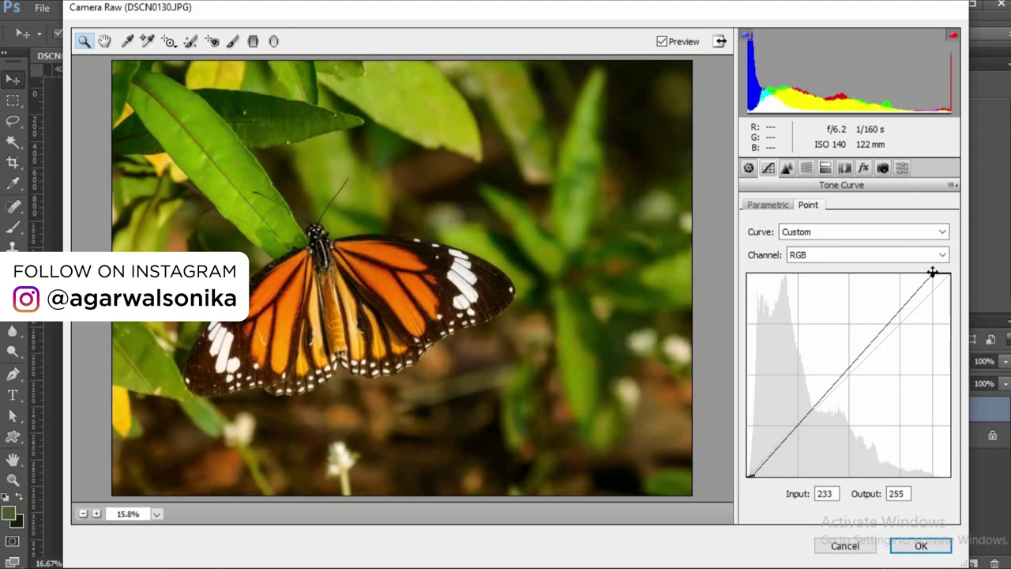
pyautogui.click(902, 318)
pyautogui.click(815, 406)
pyautogui.moveTo(814, 406); pyautogui.dragTo(816, 409)
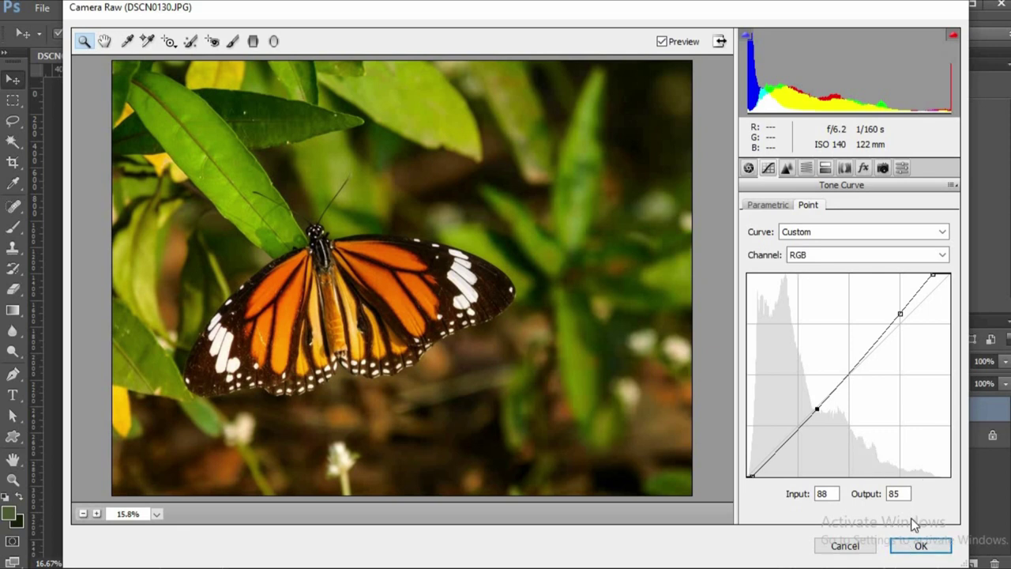
pyautogui.click(914, 551)
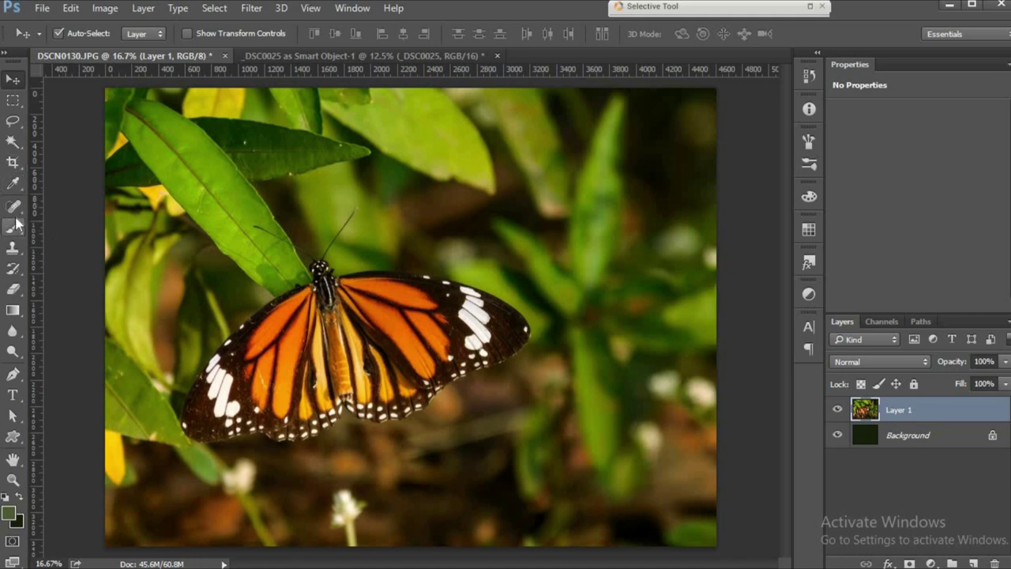
# - Crop the orange butterfly photo tighter on all four sides and return to the Move tool
pyautogui.click(13, 162)
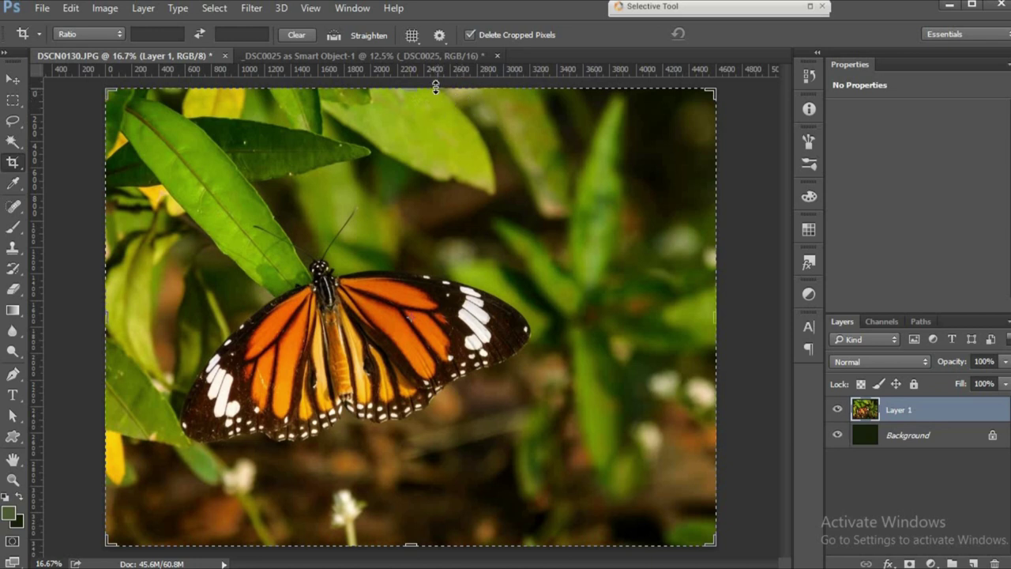
pyautogui.moveTo(412, 89); pyautogui.dragTo(404, 109)
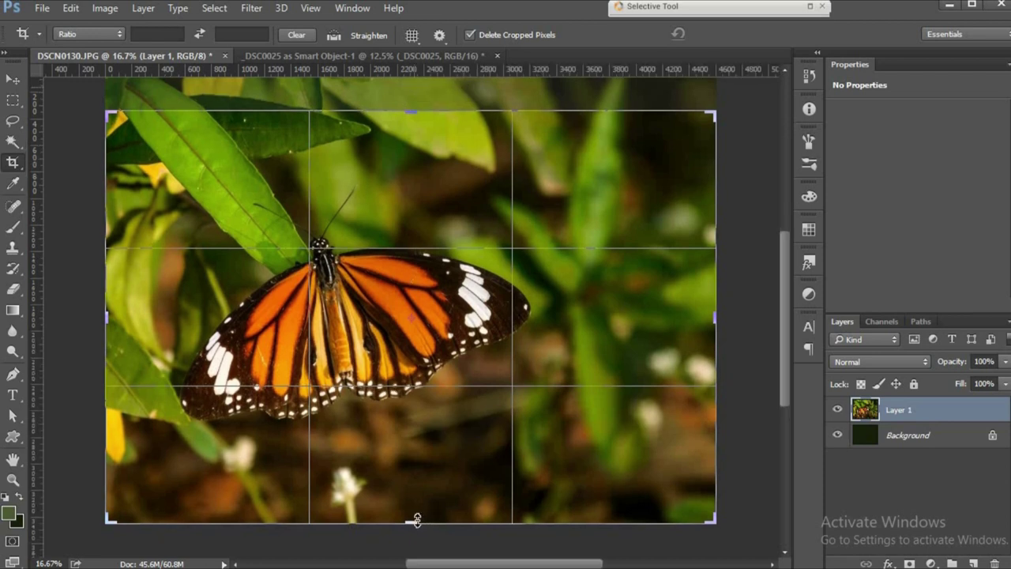
pyautogui.moveTo(459, 522); pyautogui.dragTo(447, 492)
pyautogui.moveTo(716, 324); pyautogui.dragTo(641, 324)
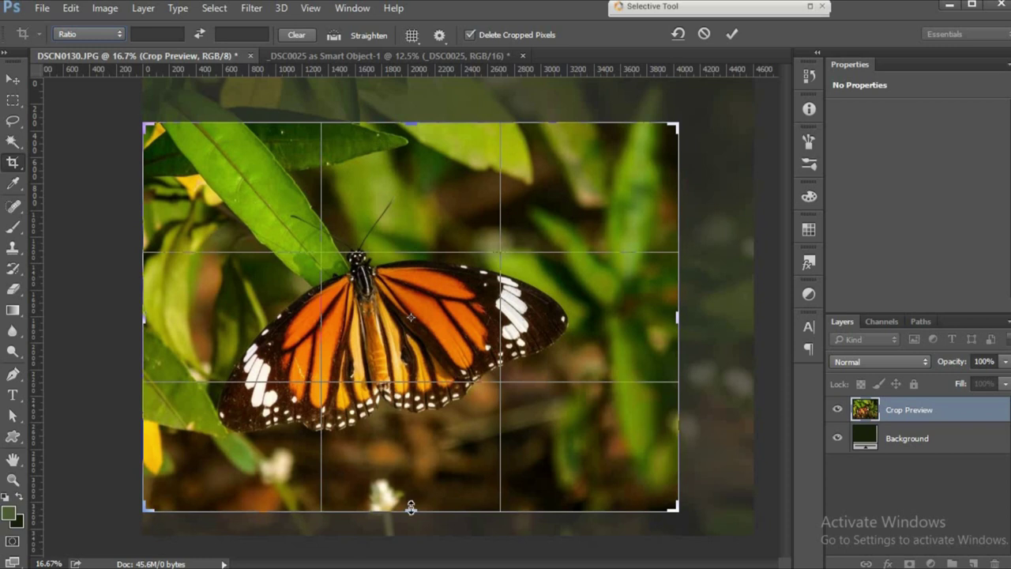
pyautogui.moveTo(410, 506); pyautogui.dragTo(395, 483)
pyautogui.moveTo(145, 315); pyautogui.dragTo(161, 316)
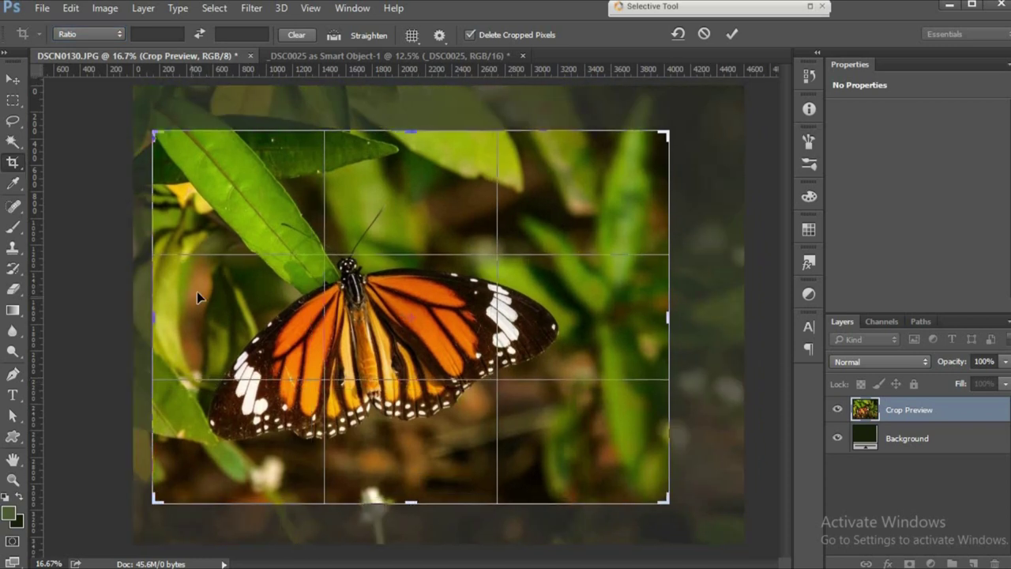
pyautogui.press('Return')
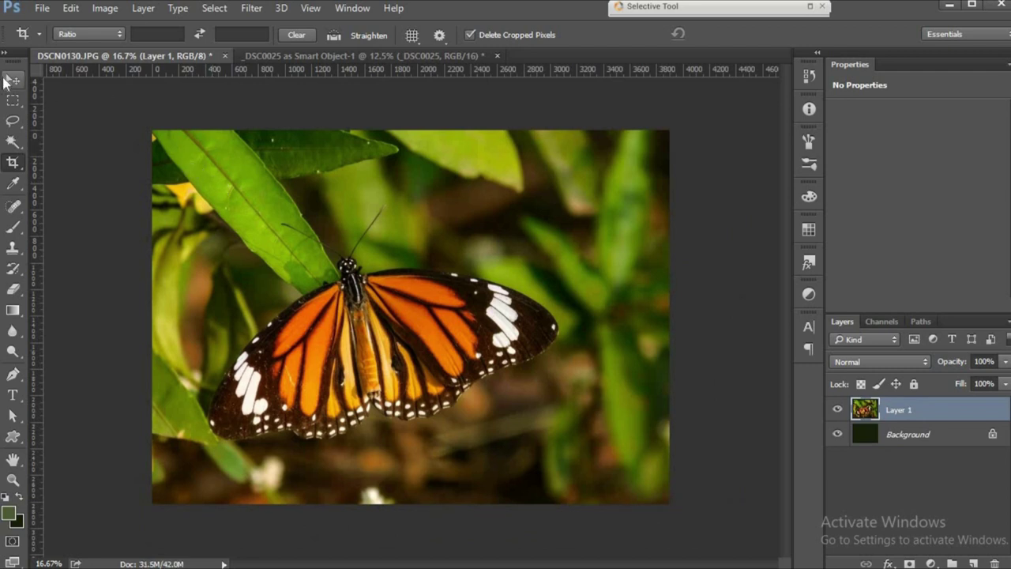
pyautogui.press('v')
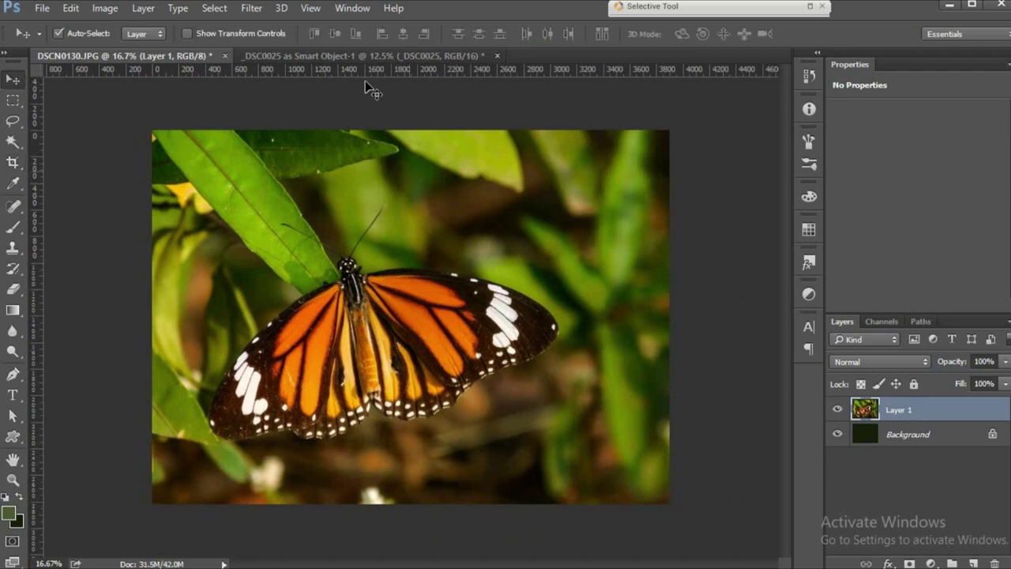
# - Open the _DSC0025 image in Camera Raw and enable lens profile corrections and chromatic aberration removal
pyautogui.click(359, 57)
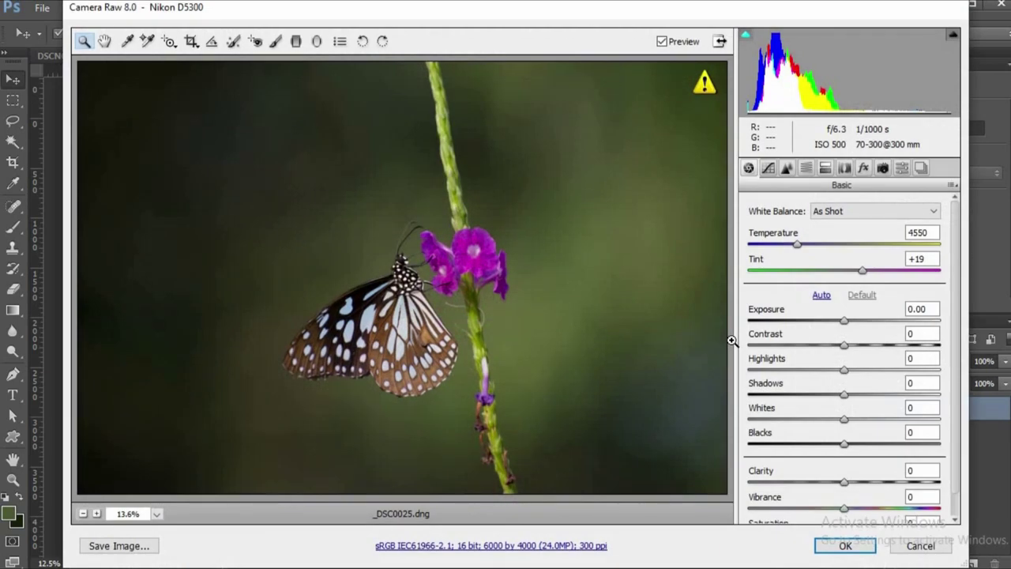
pyautogui.click(844, 167)
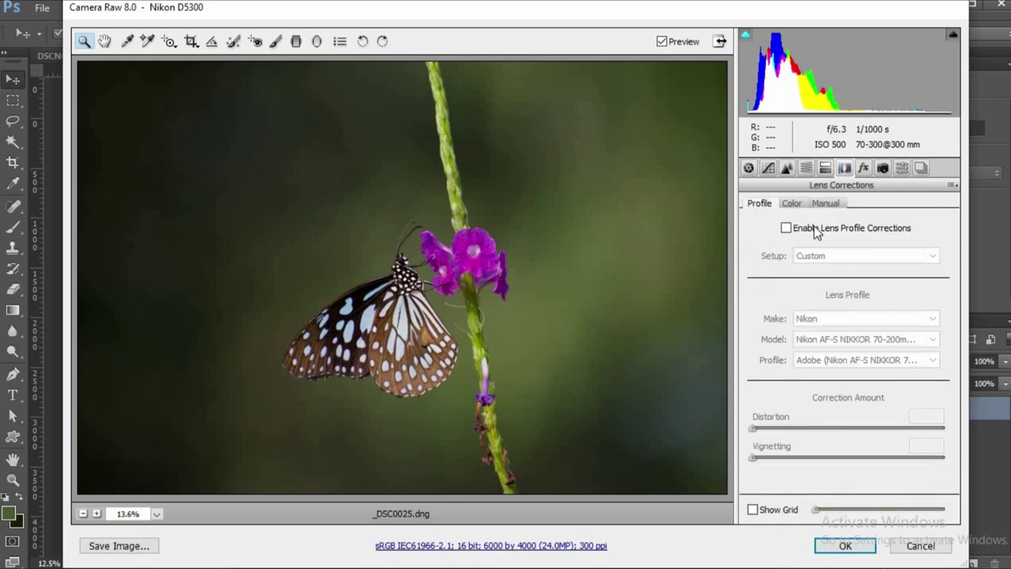
pyautogui.click(816, 229)
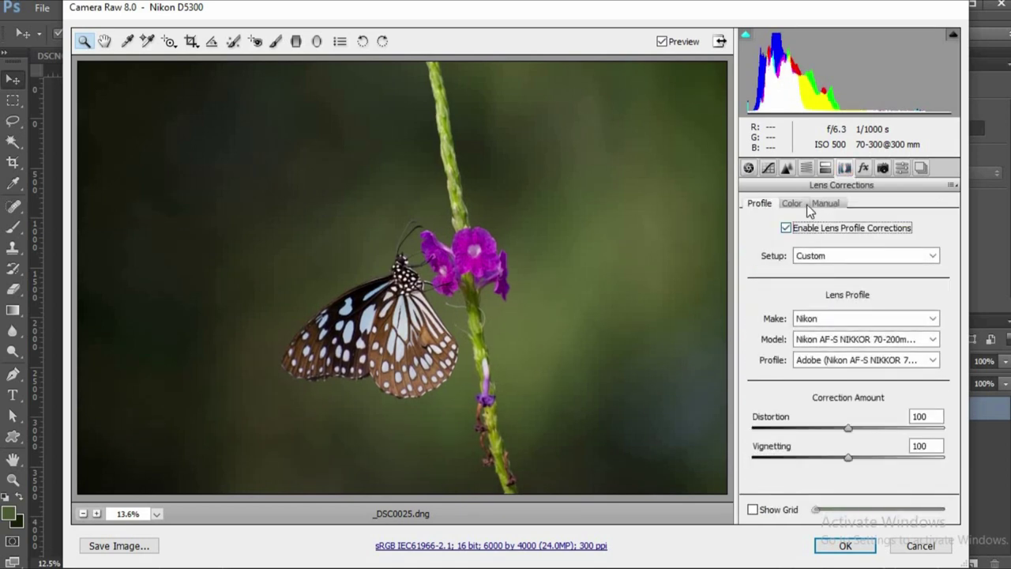
pyautogui.click(806, 204)
pyautogui.click(818, 232)
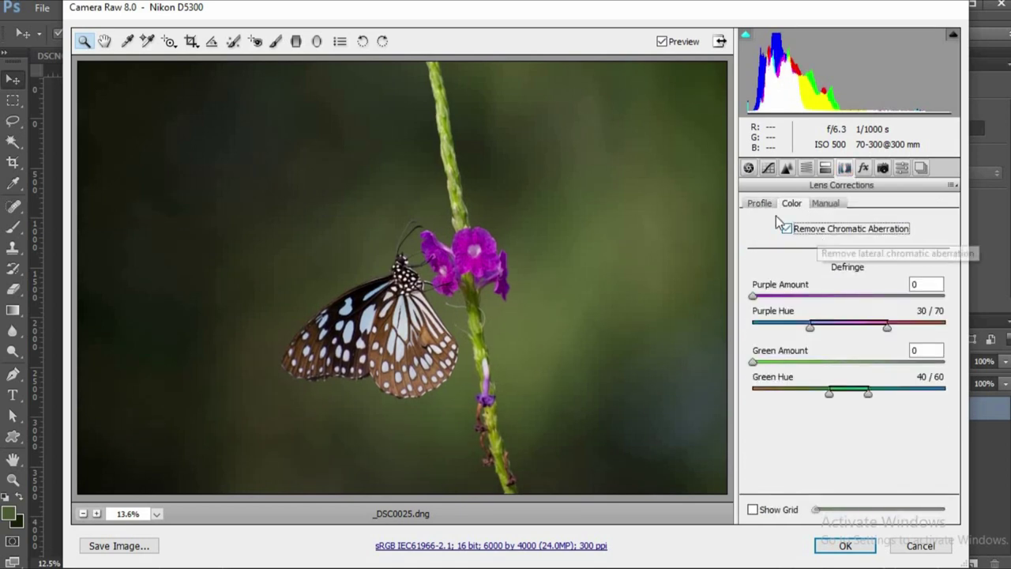
# - Set Contrast to +16, Highlights -11, Shadows +28, Whites -10, Blacks +13, Clarity +18, Vibrance +10 and Saturation +4
pyautogui.click(748, 168)
pyautogui.moveTo(845, 348); pyautogui.dragTo(835, 421)
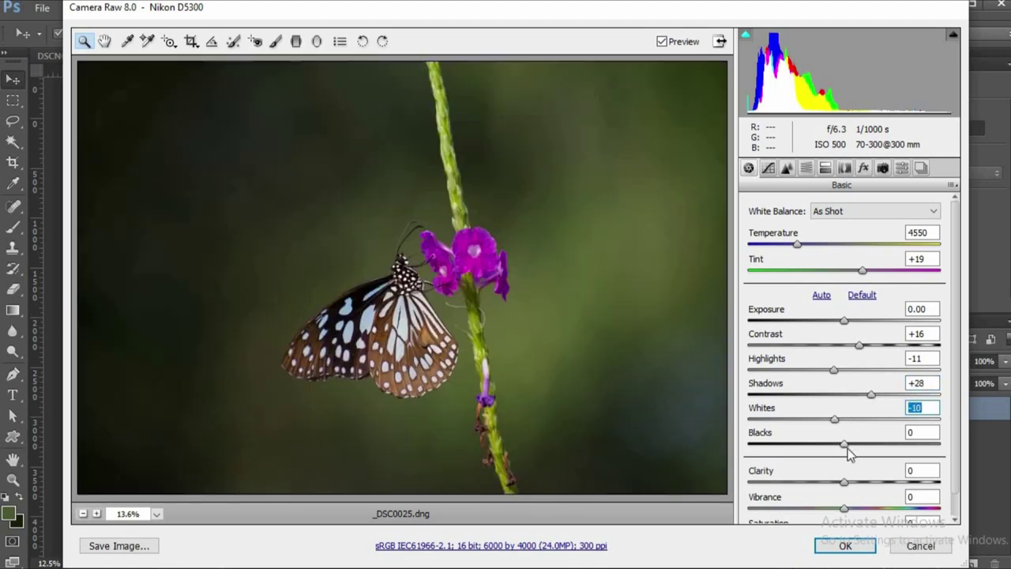
pyautogui.press('alt')
pyautogui.keyDown('alt'); pyautogui.moveTo(844, 445); pyautogui.dragTo(856, 446); pyautogui.keyUp('alt')
pyautogui.moveTo(844, 481); pyautogui.dragTo(865, 489)
pyautogui.scroll(-1, 855, 503)
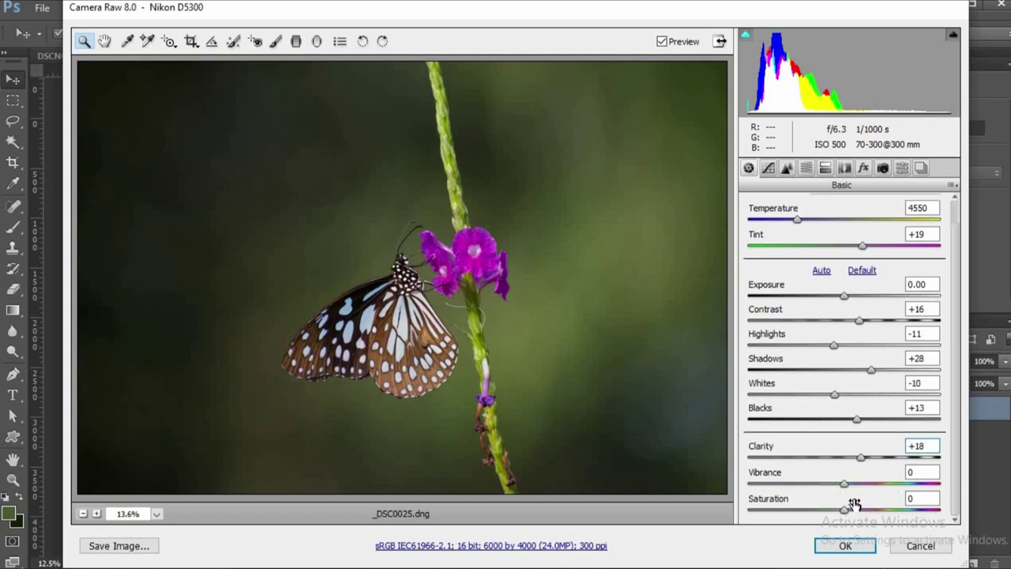
pyautogui.moveTo(844, 482); pyautogui.dragTo(853, 511)
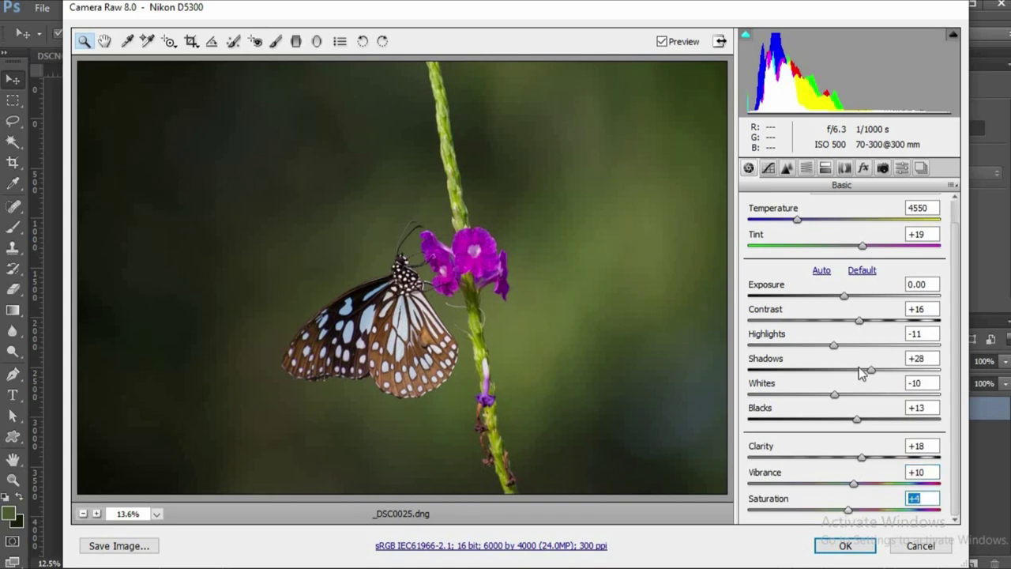
# - Shape the RGB point curve with the black point moved inward, white point 219/255, and points at 162/193 and 51/53
pyautogui.click(767, 167)
pyautogui.moveTo(754, 478); pyautogui.dragTo(756, 478)
pyautogui.moveTo(949, 274); pyautogui.dragTo(921, 274)
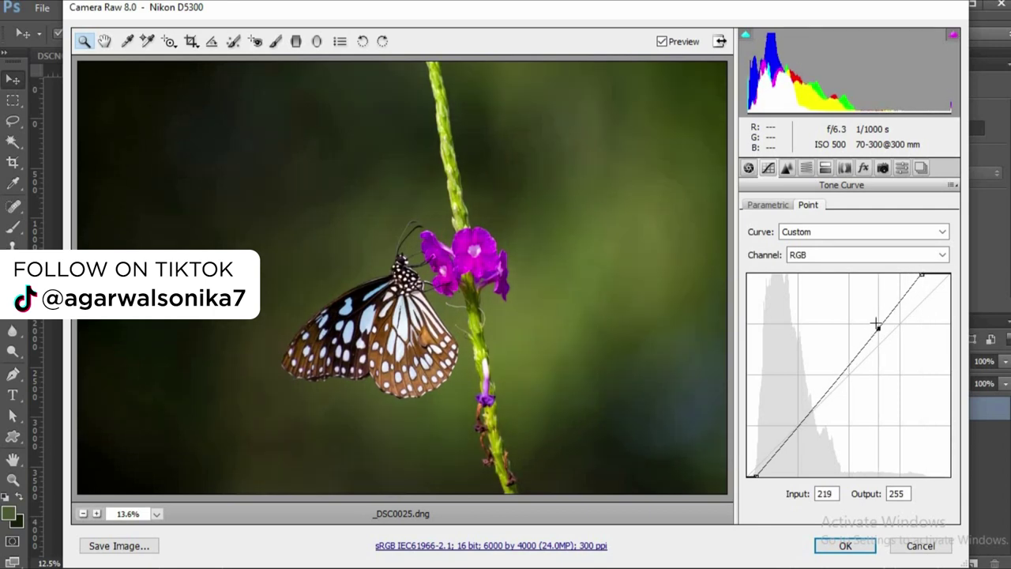
pyautogui.click(876, 323)
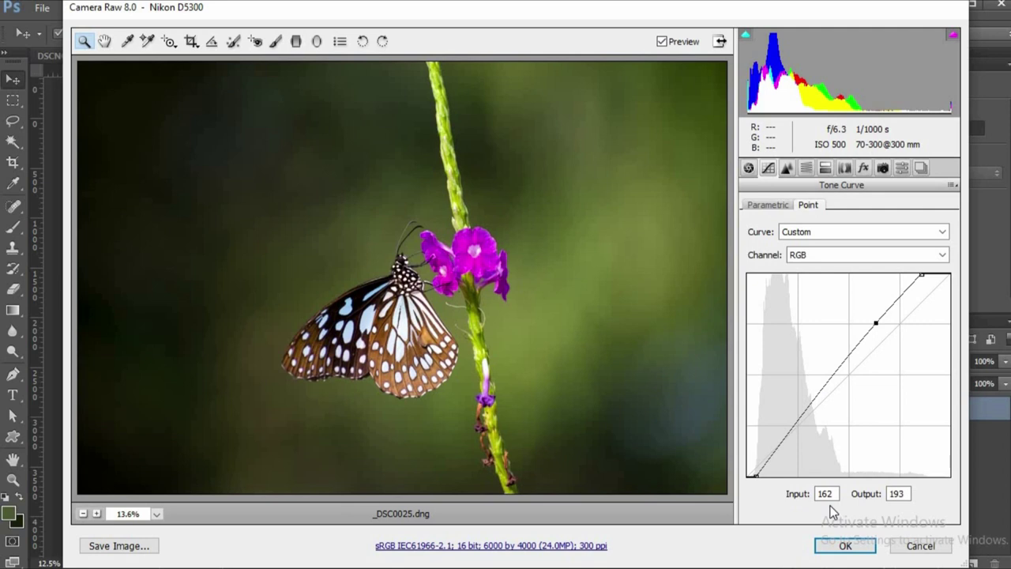
pyautogui.moveTo(785, 436); pyautogui.dragTo(787, 433)
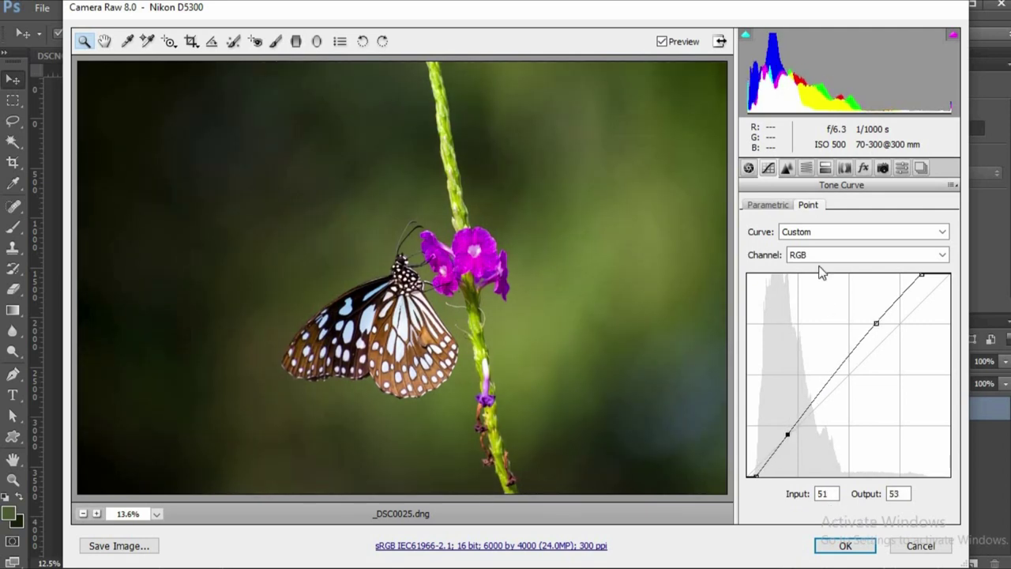
# - Set luminance noise reduction to 16, review the lens profile correction and apply the raw adjustments
pyautogui.click(786, 168)
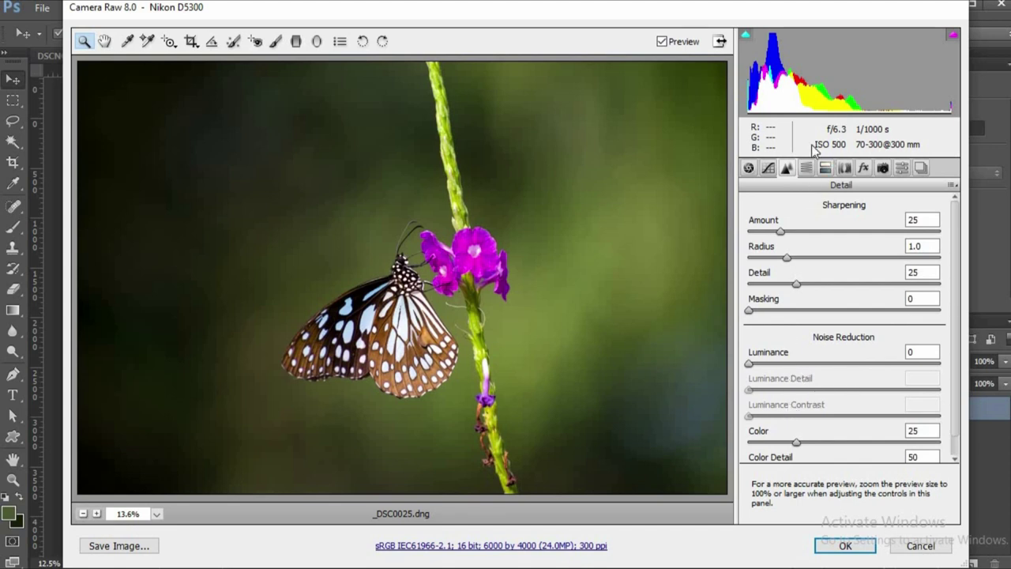
pyautogui.click(784, 364)
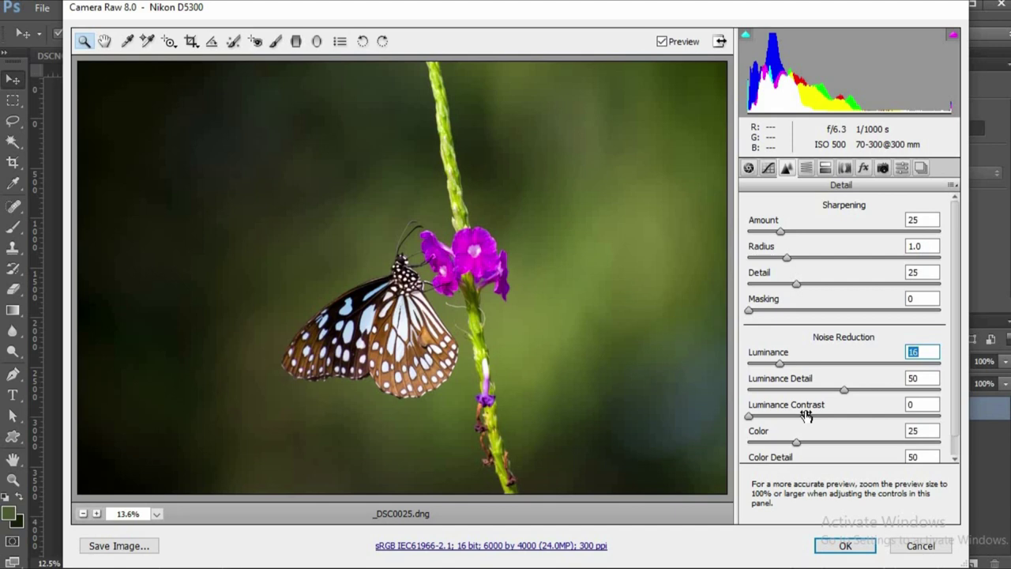
pyautogui.click(844, 168)
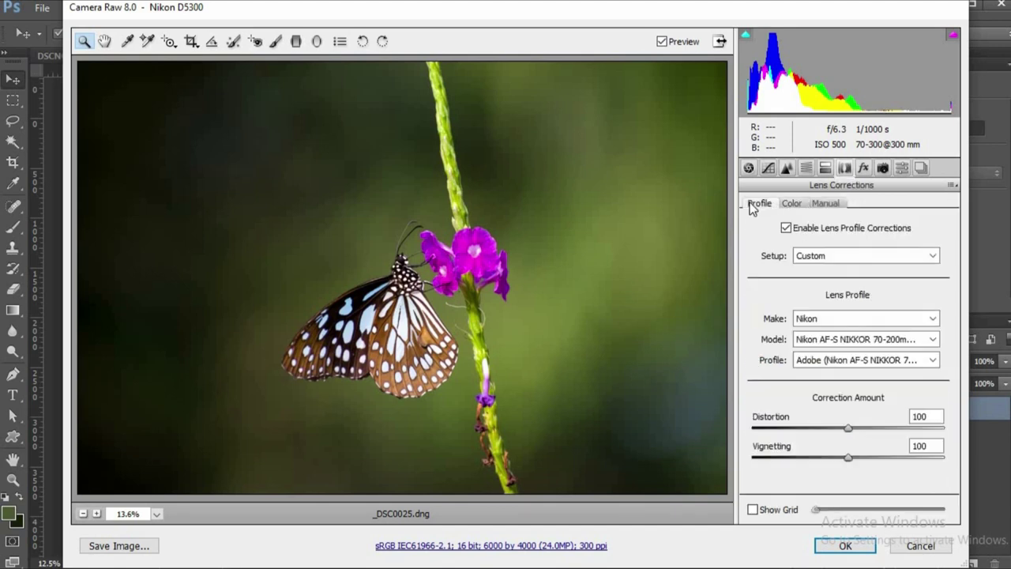
pyautogui.click(863, 547)
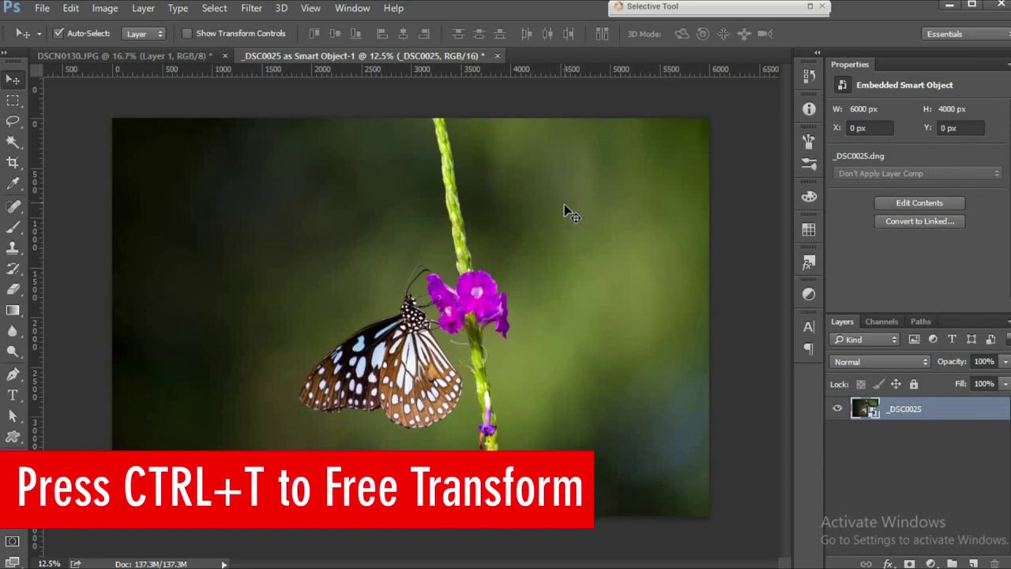
# - Free-transform the _DSC0025 layer, rotating it clockwise until the flower stem stands vertical
pyautogui.hotkey('ctrl', 't')
pyautogui.moveTo(736, 98); pyautogui.dragTo(734, 168)
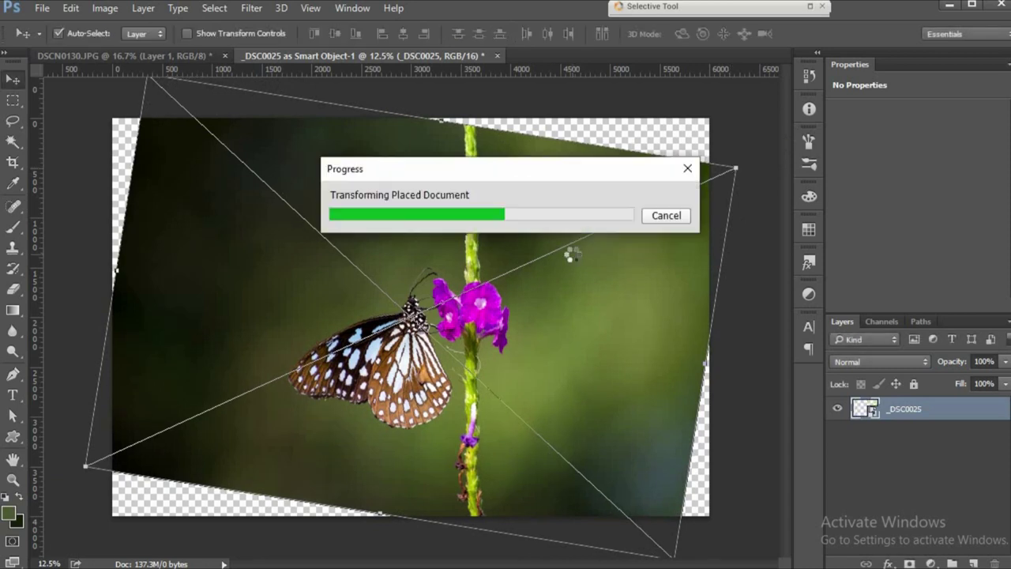
# - Crop the rotated image to a portrait frame around the butterfly and flower stem, excluding the transparent corners
pyautogui.click(12, 162)
pyautogui.moveTo(107, 314); pyautogui.dragTo(182, 316)
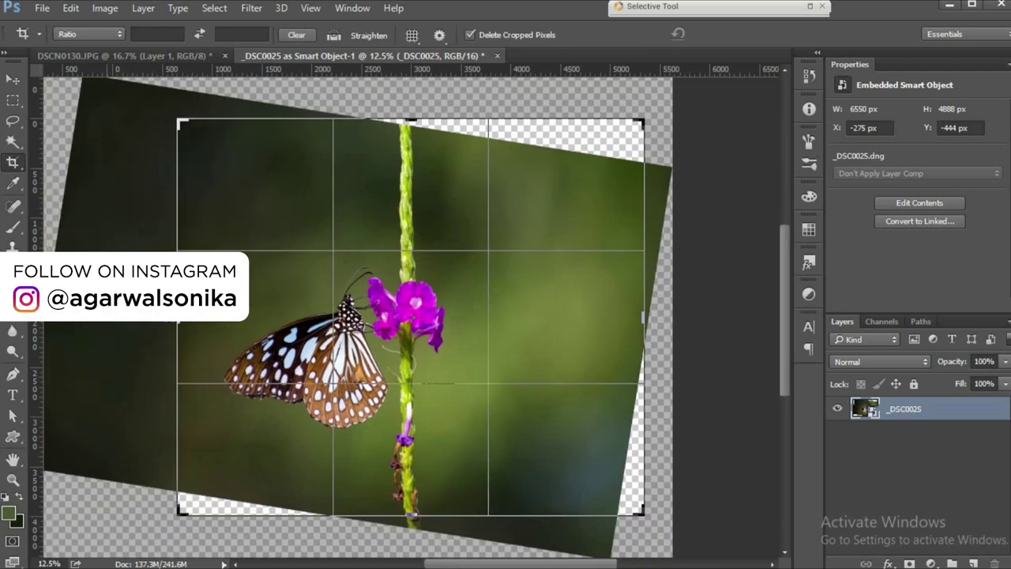
pyautogui.moveTo(406, 123); pyautogui.dragTo(406, 142)
pyautogui.moveTo(621, 340); pyautogui.dragTo(571, 309)
pyautogui.moveTo(249, 316); pyautogui.dragTo(255, 316)
pyautogui.moveTo(564, 316); pyautogui.dragTo(542, 329)
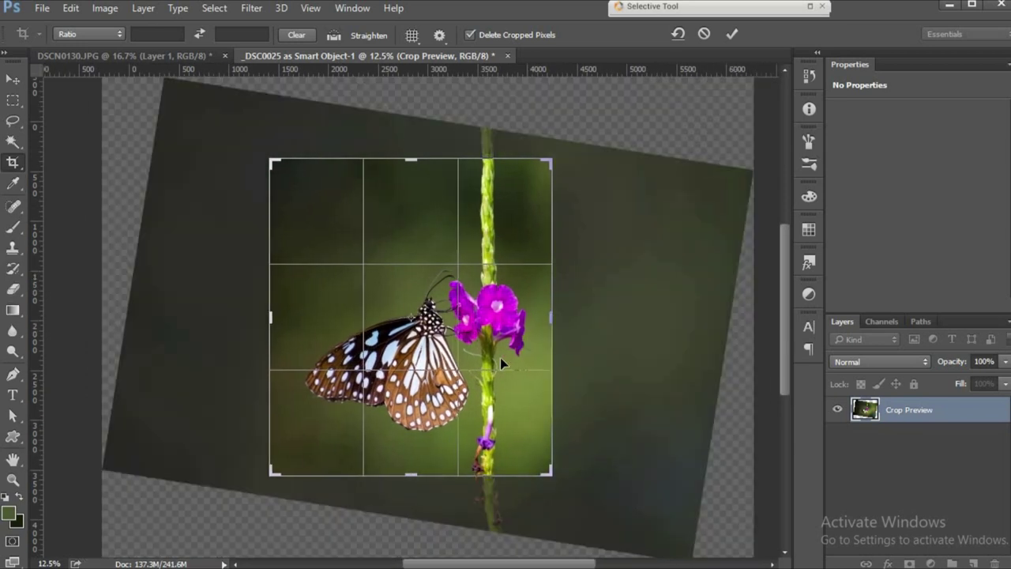